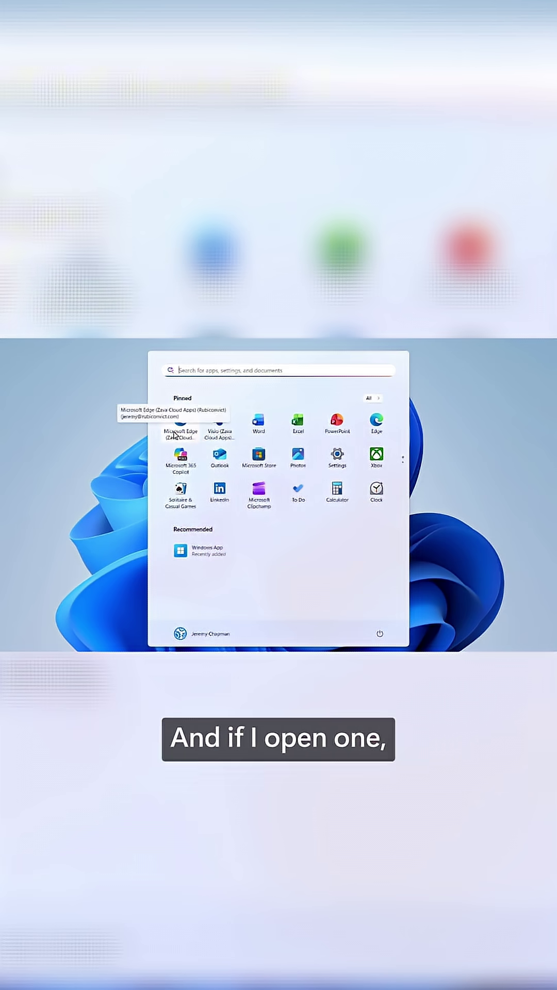
# Launch the Microsoft Edge (Zava Cloud Apps) app and move its window across the desktop
pyautogui.click(216, 438)
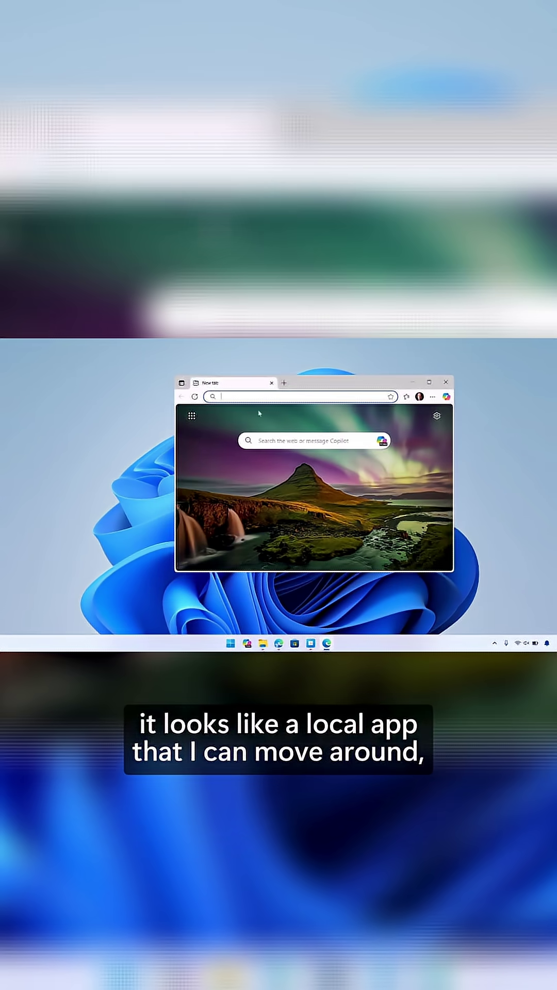
pyautogui.moveTo(349, 379)
pyautogui.mouseDown()
pyautogui.moveTo(298, 358)
pyautogui.moveTo(347, 394)
pyautogui.moveTo(328, 364)
pyautogui.moveTo(322, 409)
pyautogui.moveTo(328, 356)
pyautogui.mouseUp()
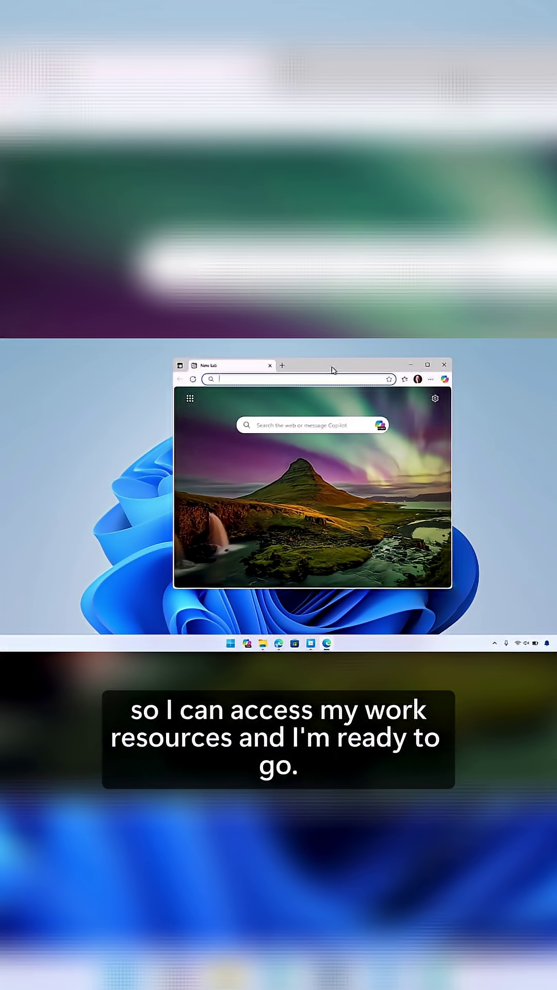
# Snap cloud Edge right beside local Edge Settings, and load edge://settings/help in the cloud browser
pyautogui.press('super+Right')
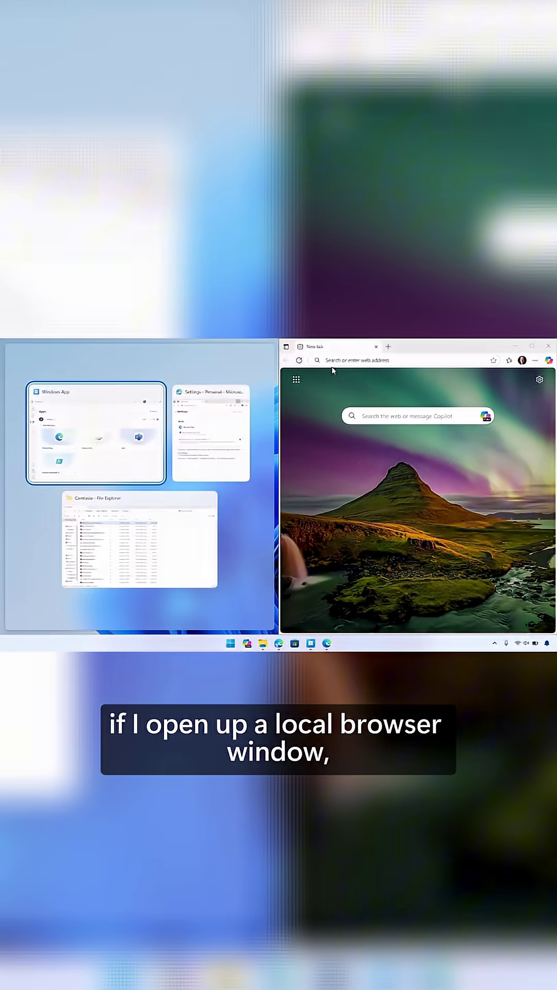
pyautogui.click(219, 430)
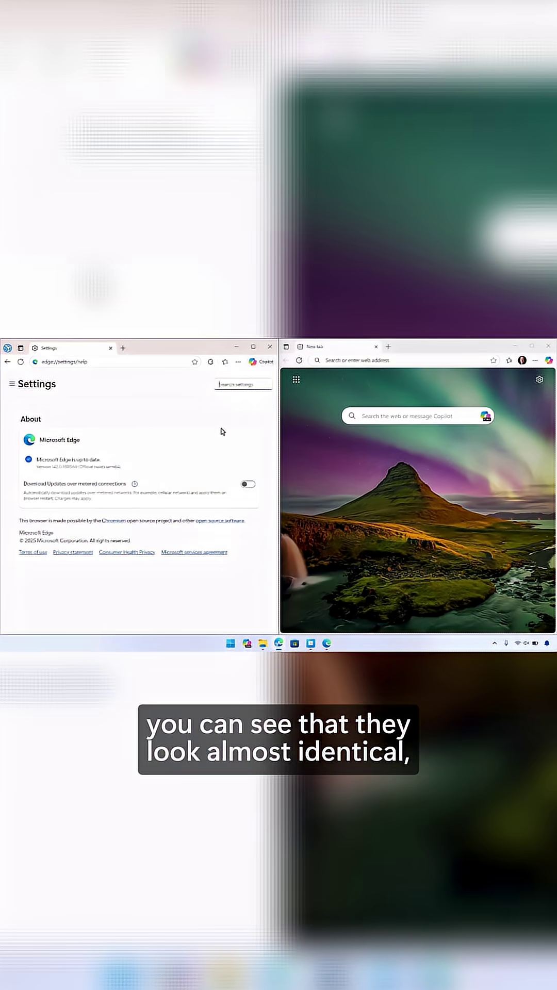
pyautogui.click(353, 361)
pyautogui.write('edge://settings/help')
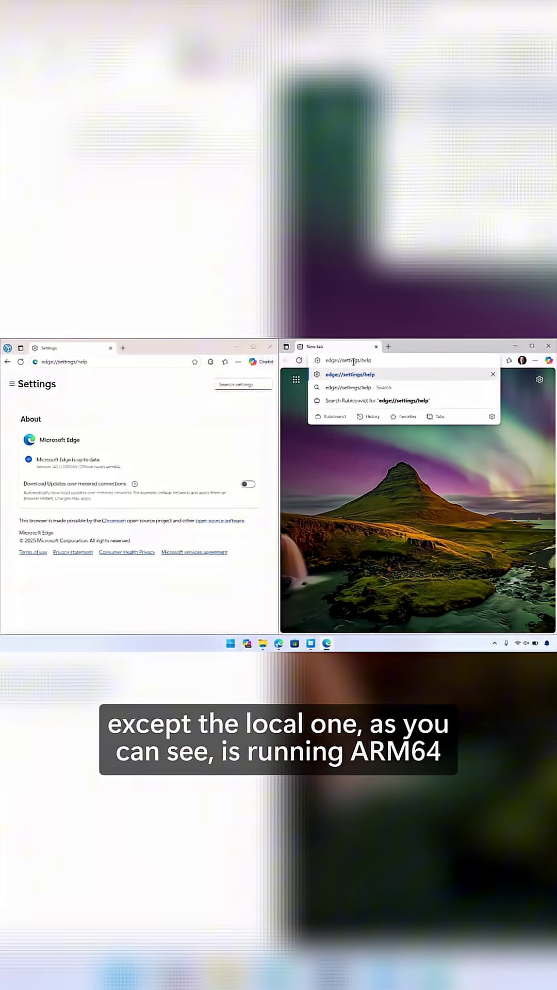
pyautogui.press('Return')
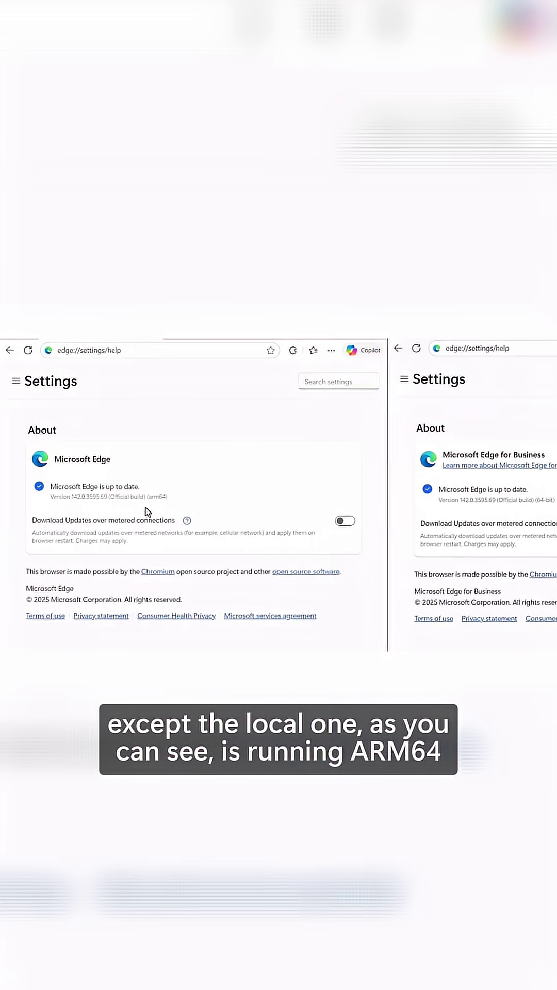